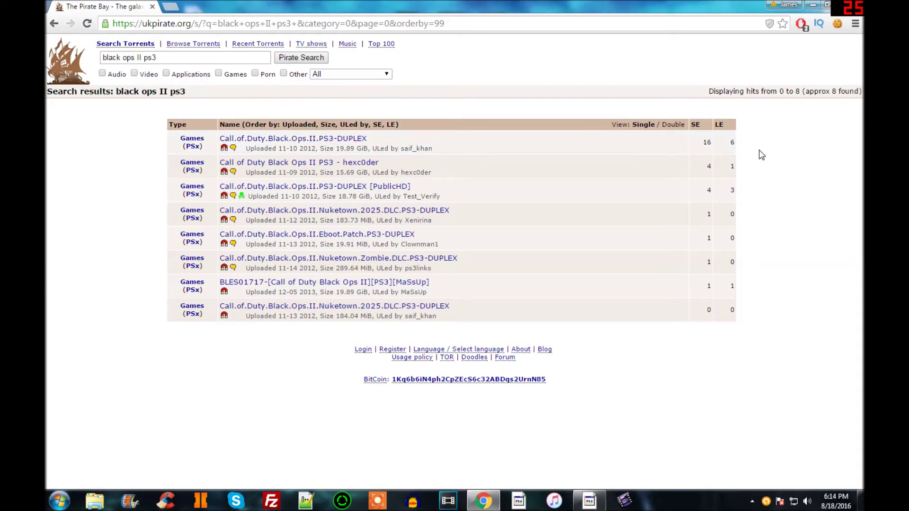
- Open the Call.of.Duty.Black.Ops.II.PS3-DUPLEX search result and examine its details, release info and comments
left_click(278, 140)
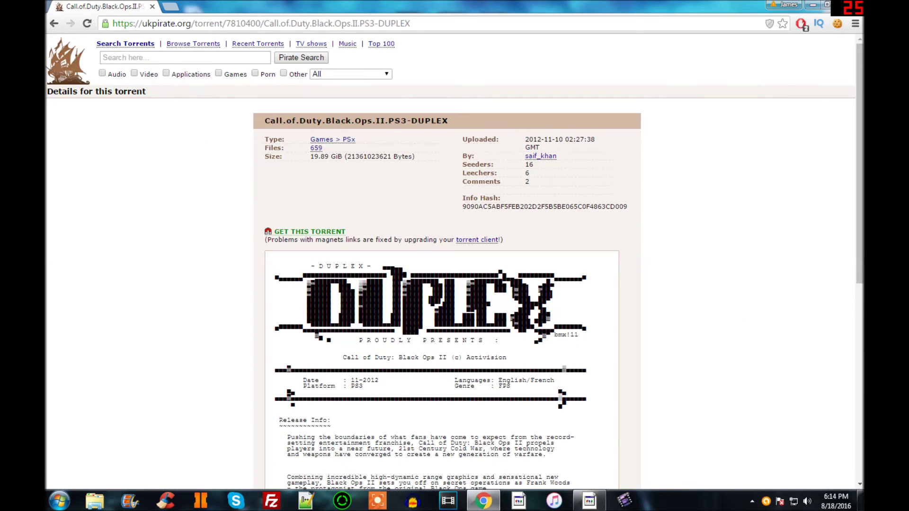
scroll(215, 201, "down", 6)
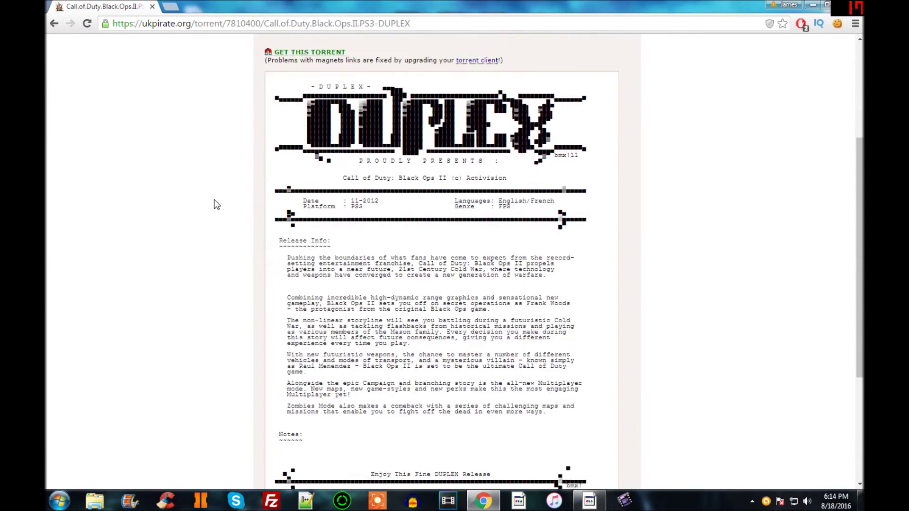
left_click_drag(284, 170, 552, 307)
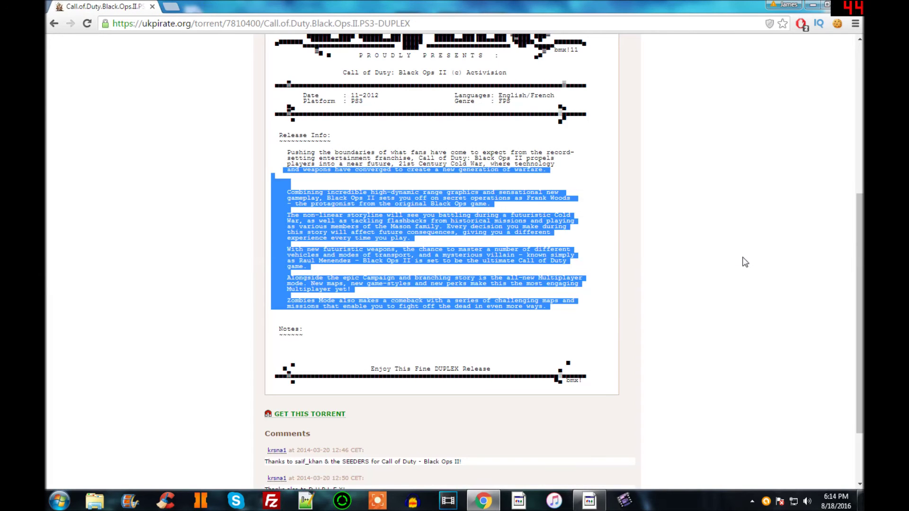
left_click(732, 266)
scroll(731, 272, "up", 4)
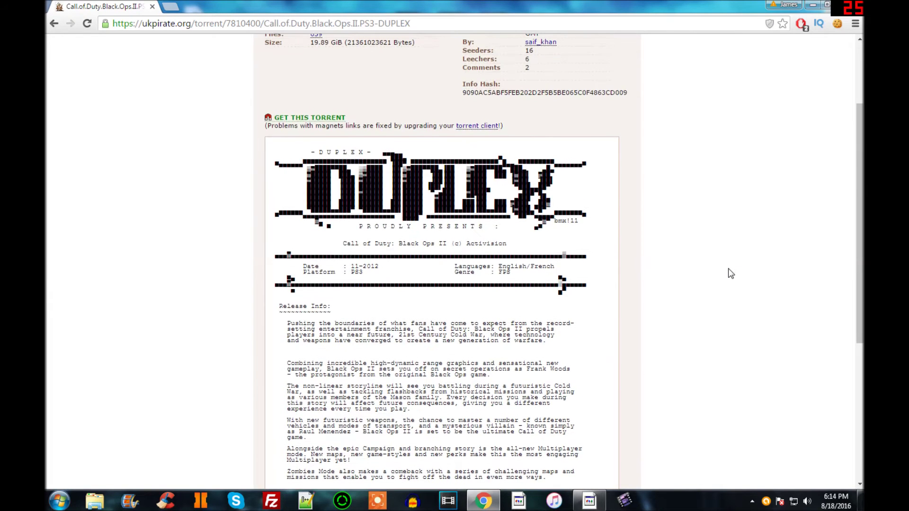
scroll(728, 270, "up", 3)
scroll(727, 272, "down", 10)
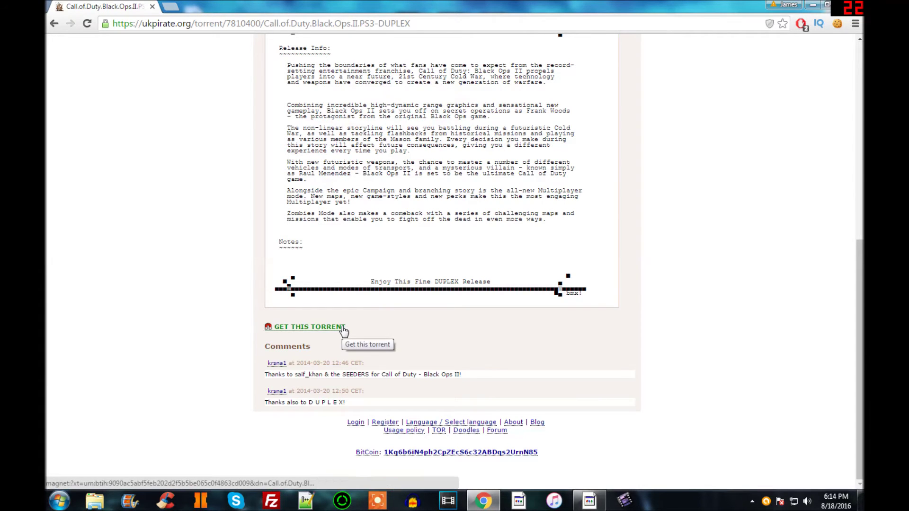
scroll(343, 330, "up", 8)
scroll(297, 250, "up", 1)
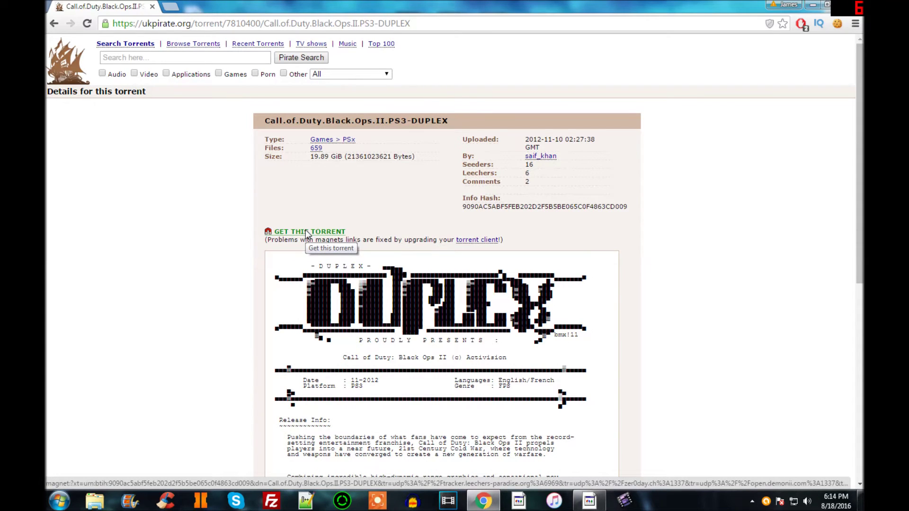
- Launch the torrent's magnet link in µTorrent and decline loading the trackers for the torrent already listed
left_click(305, 231)
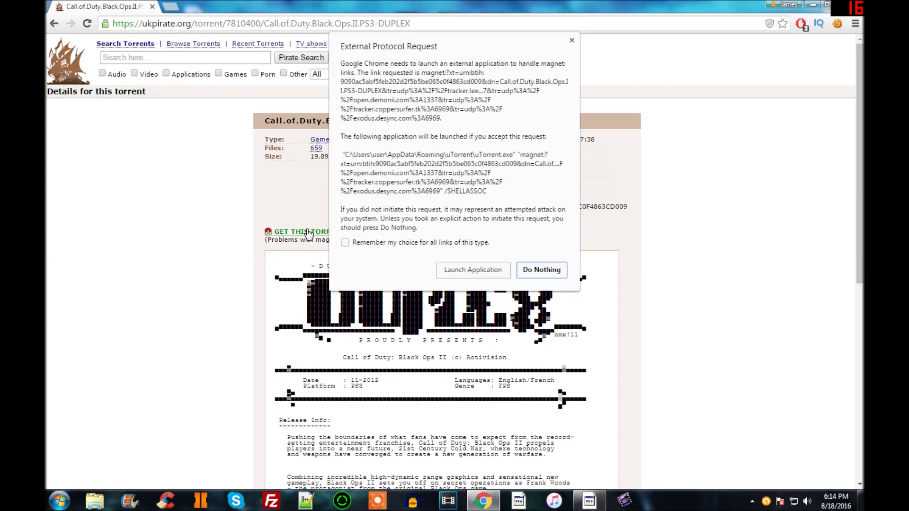
left_click(487, 274)
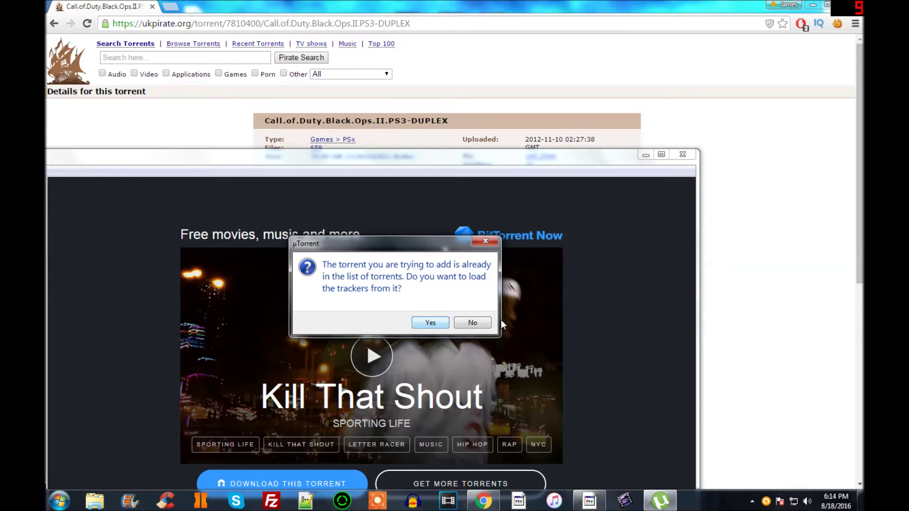
left_click(482, 324)
left_click_drag(442, 156, 594, 77)
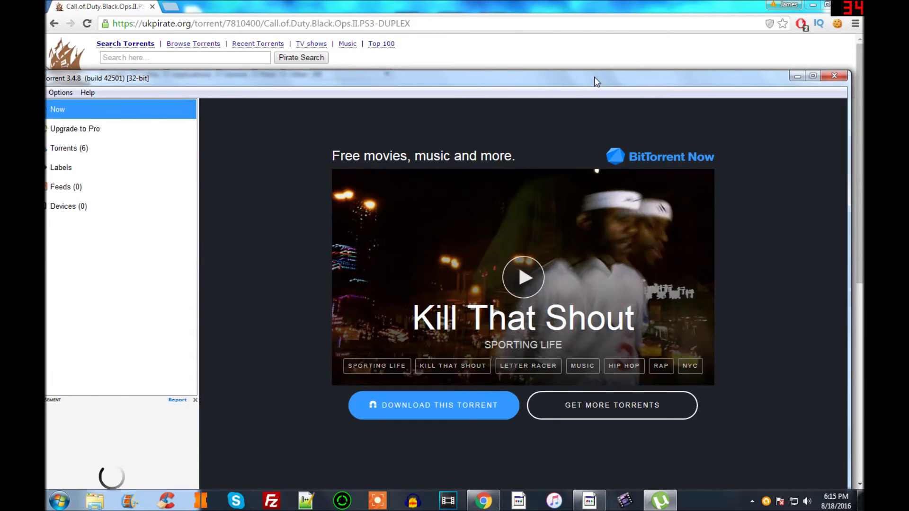
- Show the torrent list in µTorrent and open the containing folder of [Black Ops 2] PS3-BLUS31011
left_click(176, 151)
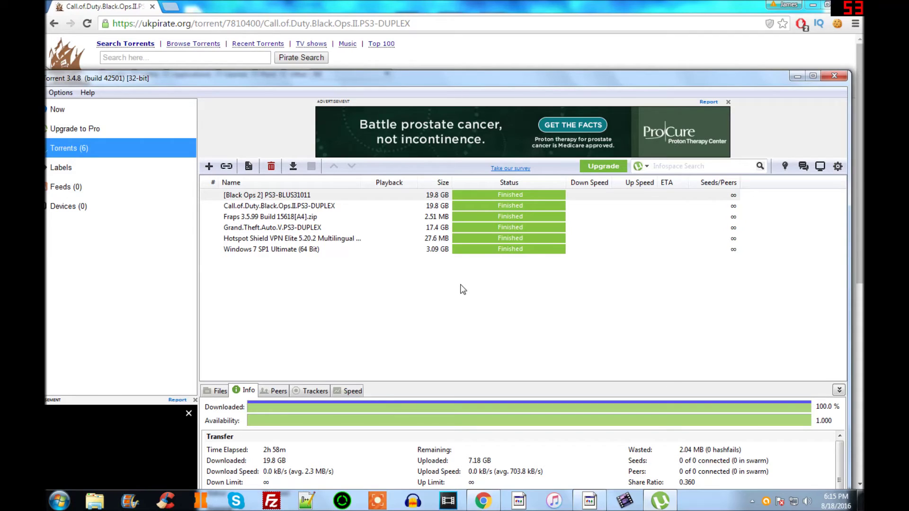
left_click(420, 208)
left_click(421, 200)
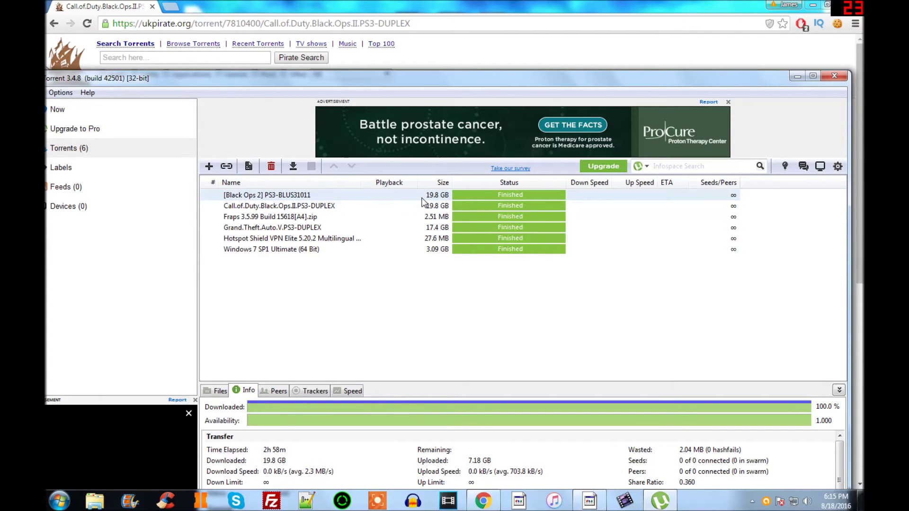
right_click(422, 202)
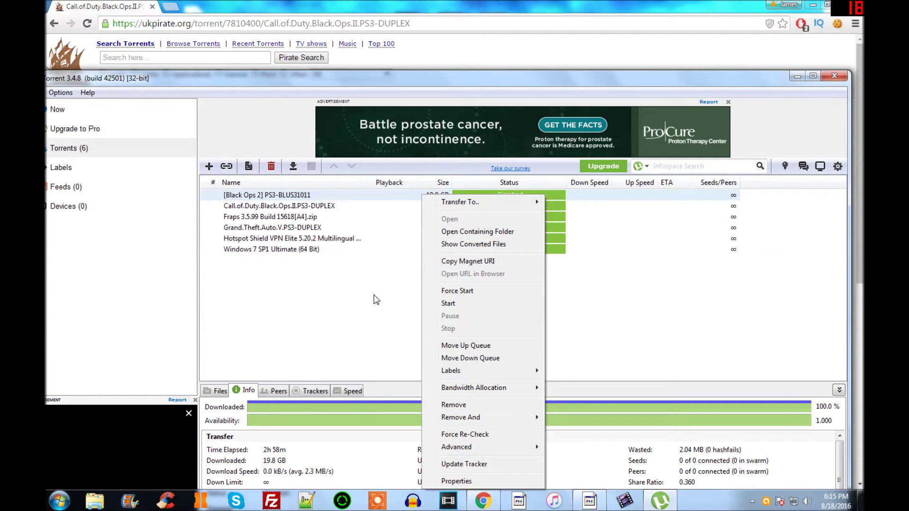
left_click(447, 233)
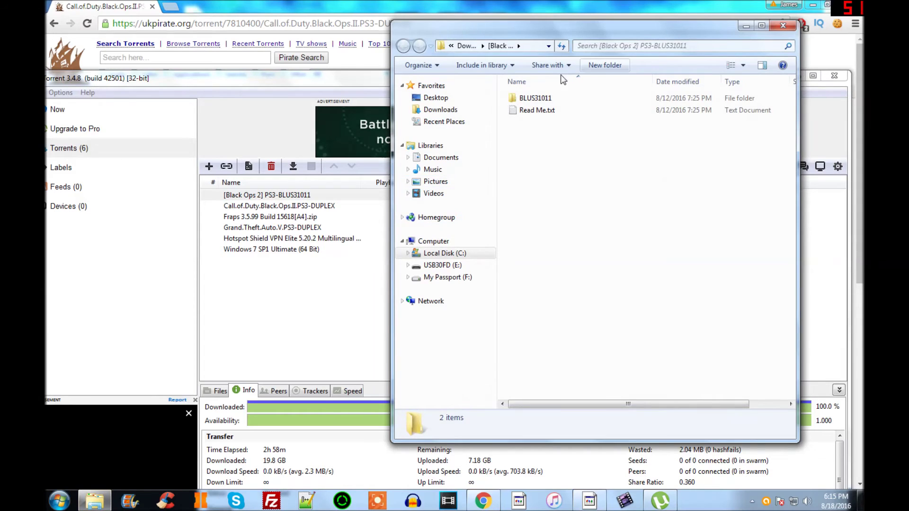
- Clear away the µTorrent and browser windows and snap the game folder window to half of the desktop
left_click_drag(558, 29, 275, 185)
left_click(830, 75)
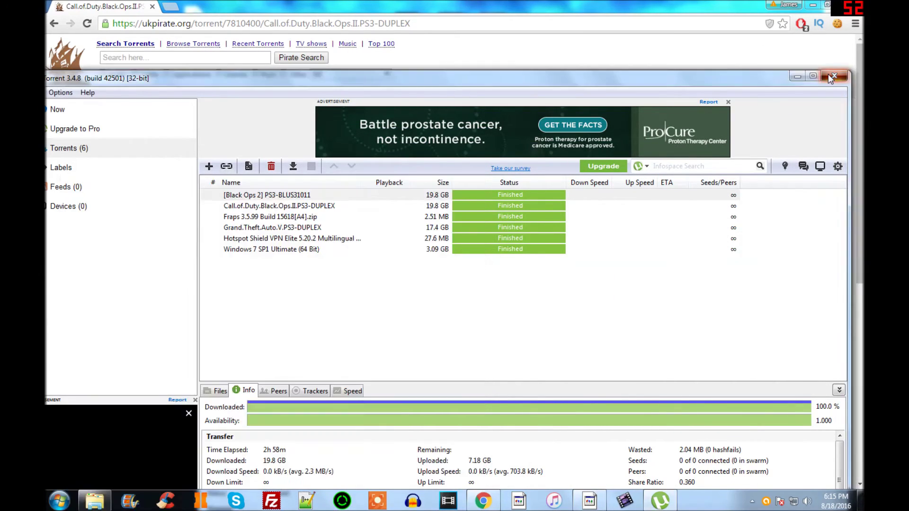
left_click(812, 5)
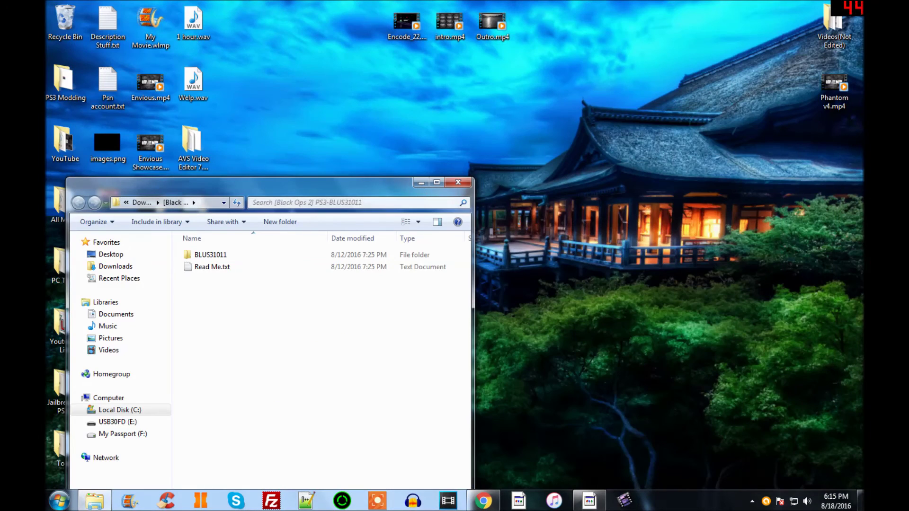
left_click_drag(401, 192, 862, 182)
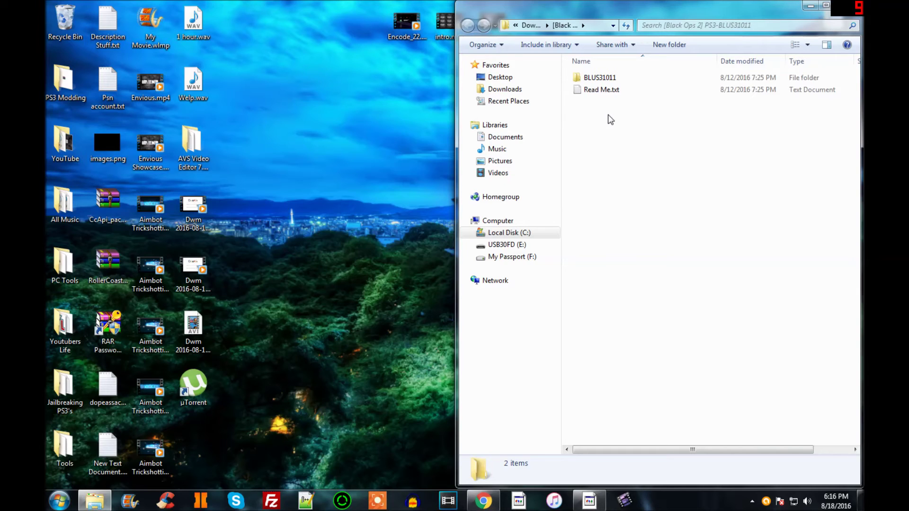
- Look inside the BLUS31011 folder and its PS3_GAME subfolder, and return to the [Black Ops 2] PS3-BLUS31011 folder
double_click(618, 80)
double_click(621, 80)
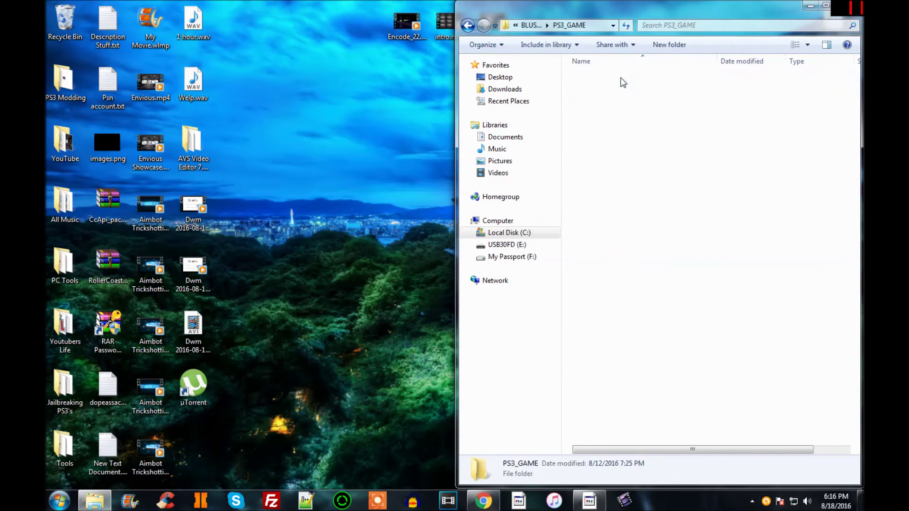
left_click(535, 25)
left_click(535, 26)
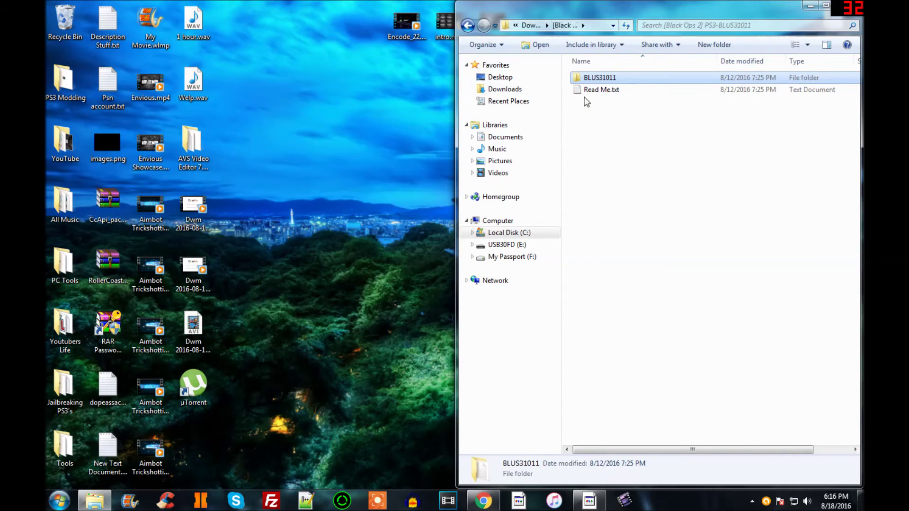
- Read Read Me.txt, close it, and maximize the folder window
double_click(587, 89)
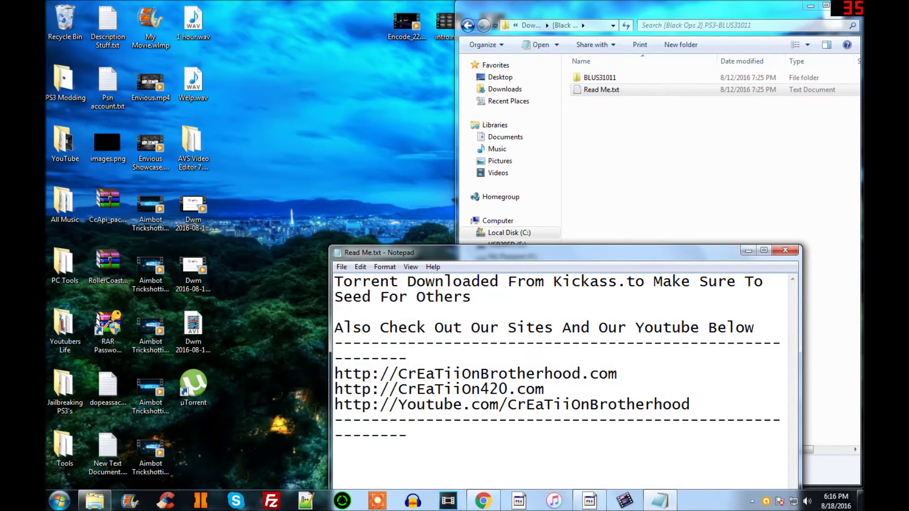
left_click(784, 250)
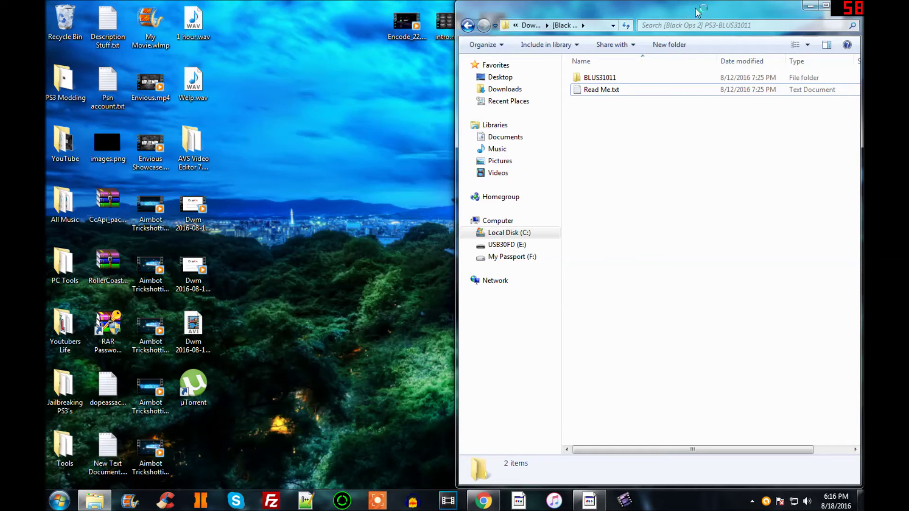
key("super+Down")
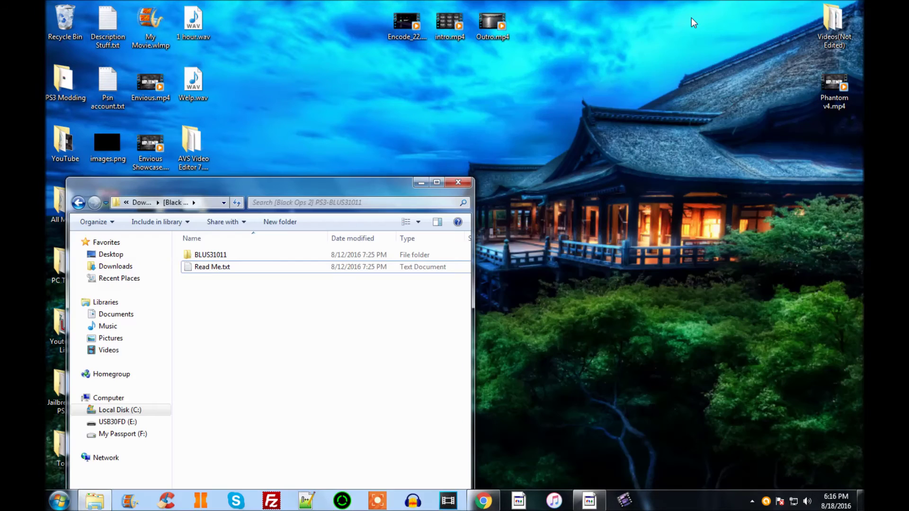
left_click(437, 182)
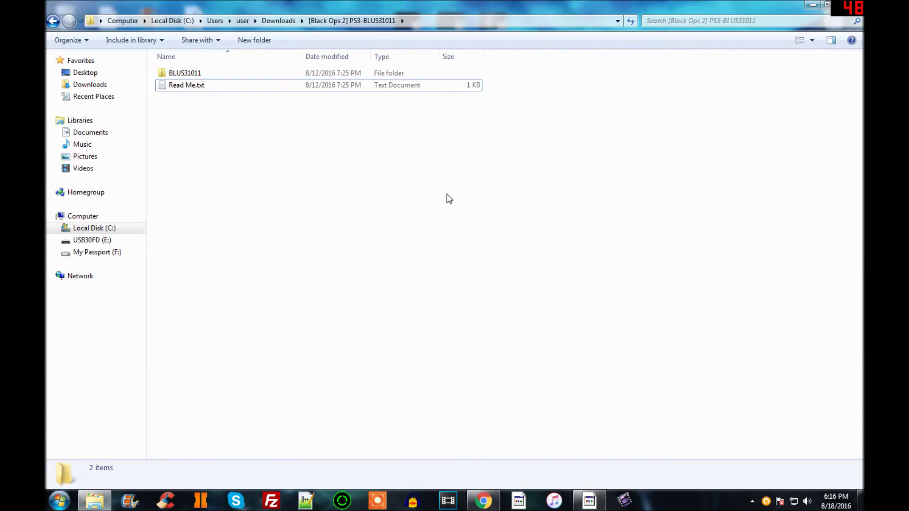
- Switch to Chrome and search Google for "filezilla ftp"
left_click(487, 500)
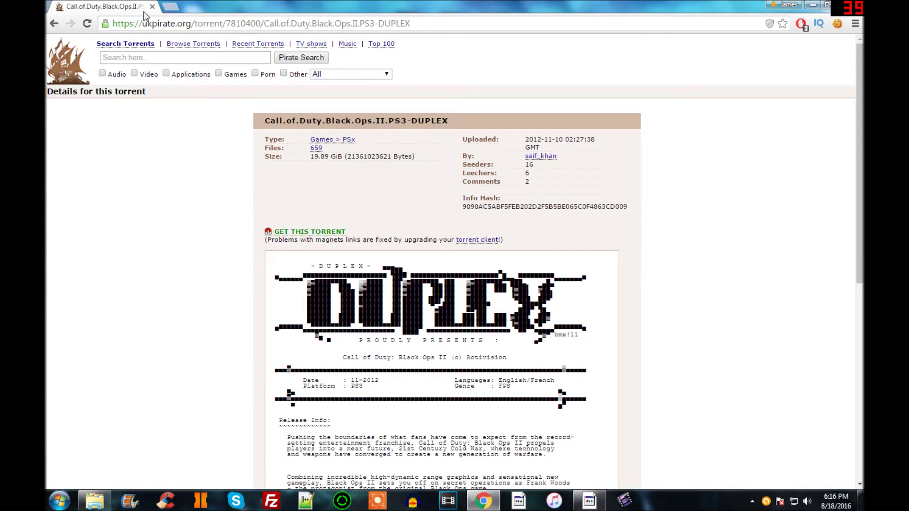
left_click(141, 26)
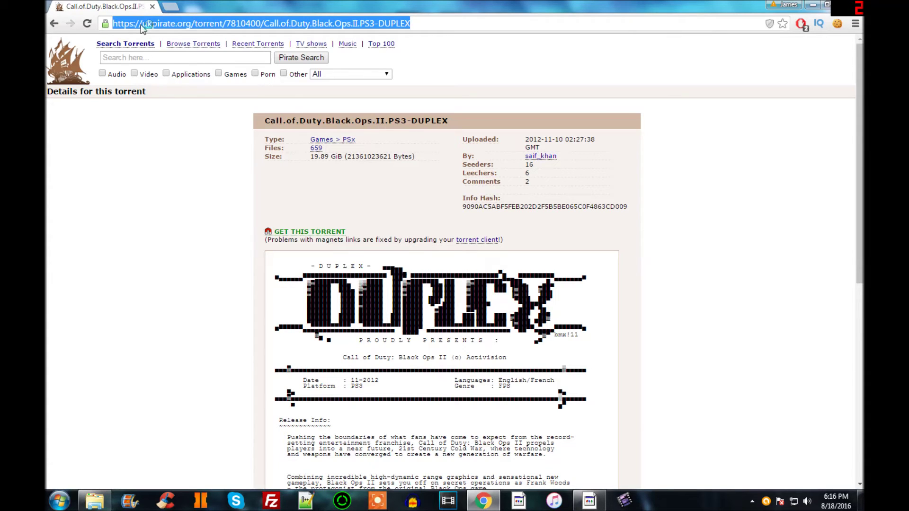
type("filezilla")
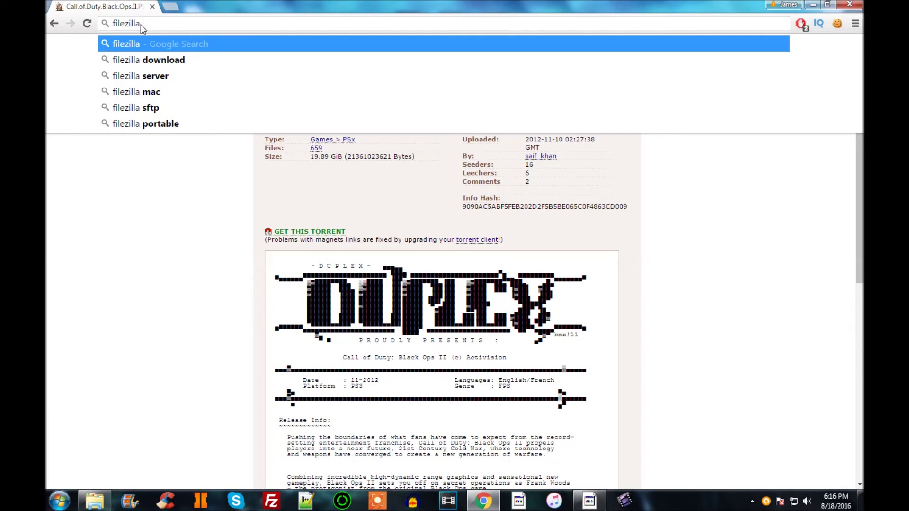
key("Down")
key("Down")
key("Down")
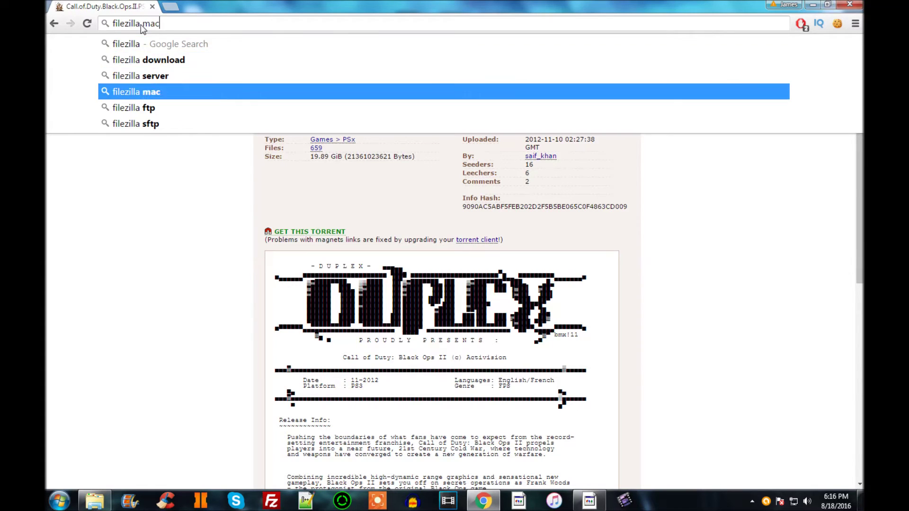
key("Up")
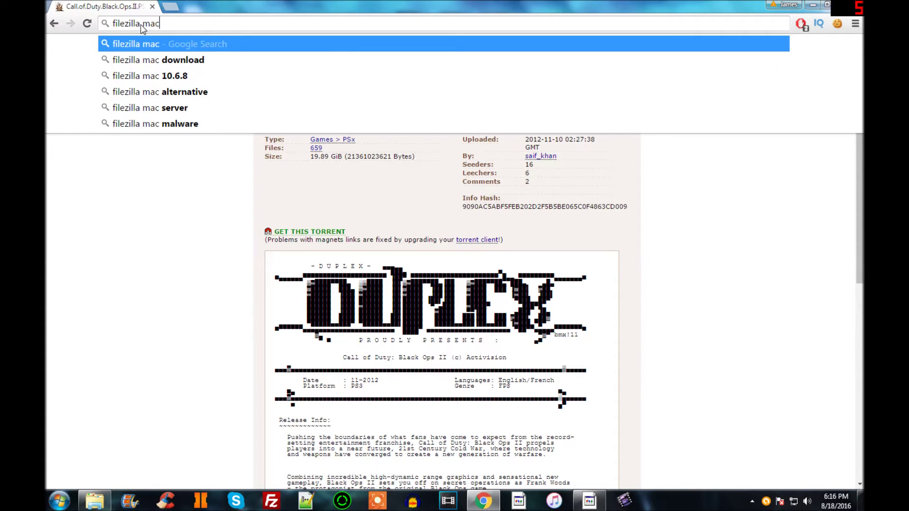
key("BackSpace")
key("BackSpace")
key("BackSpace")
key("Down")
key("Down")
key("Down")
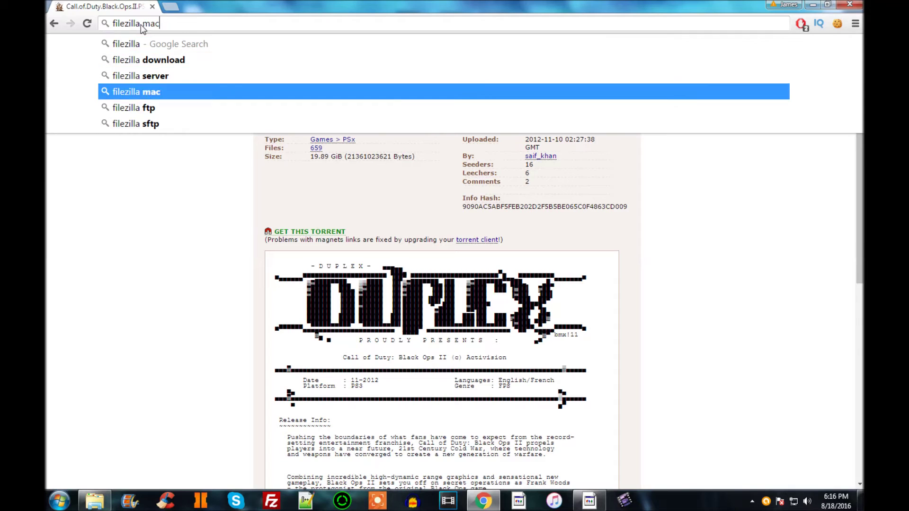
key("Down")
key("Return")
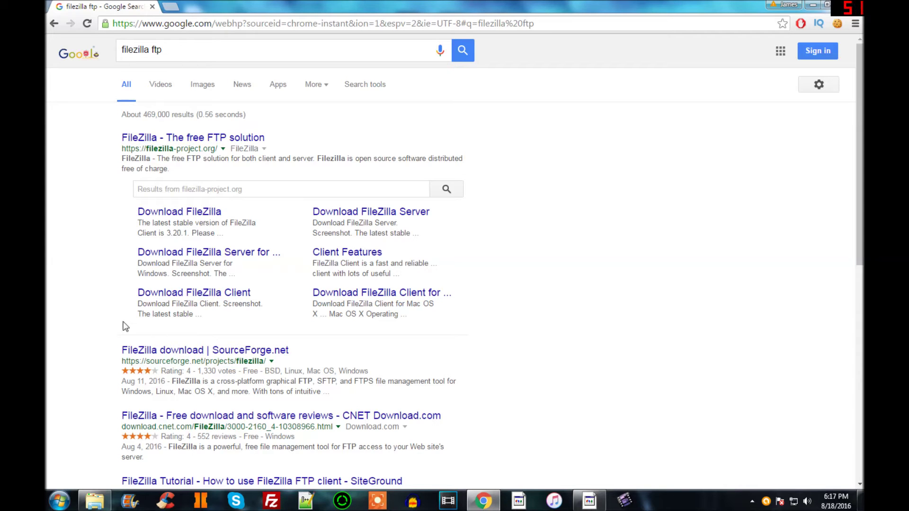
- View the Download FileZilla page from the search results and close the browser
scroll(94, 307, "down", 2)
scroll(93, 307, "up", 2)
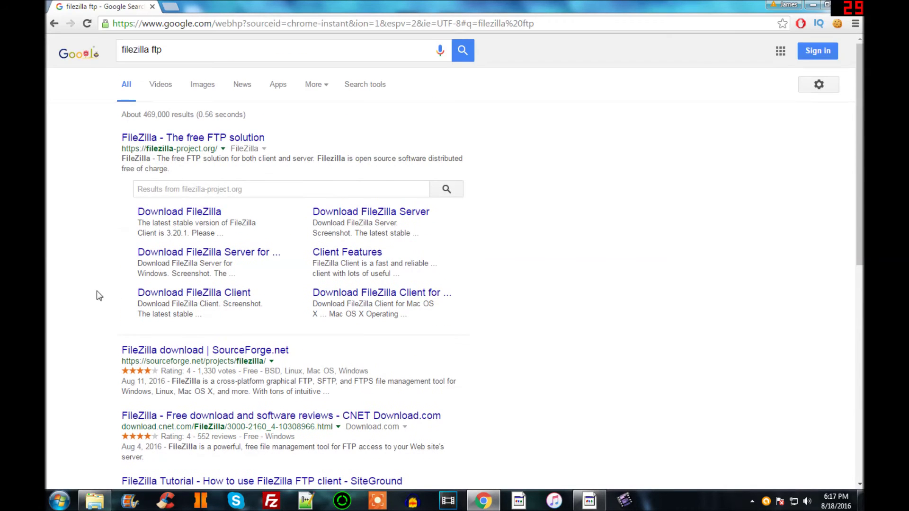
left_click(169, 215)
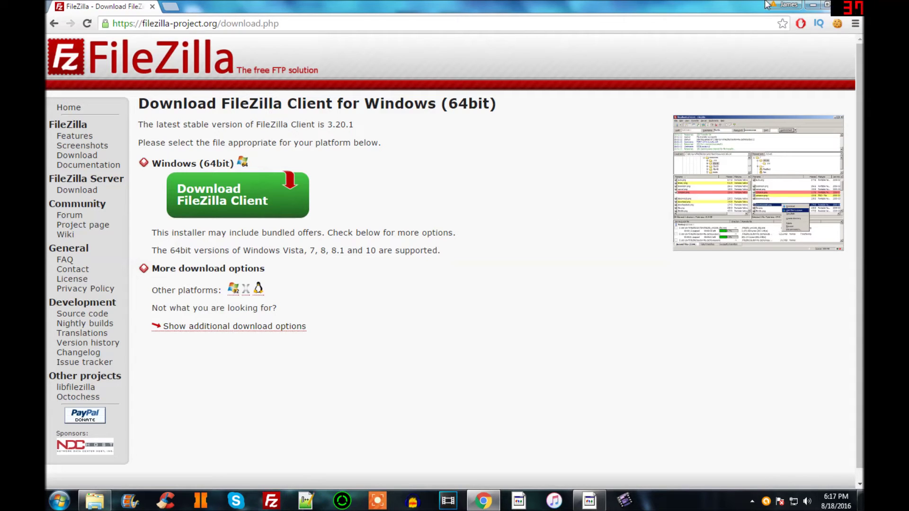
left_click_drag(704, 5, 585, 17)
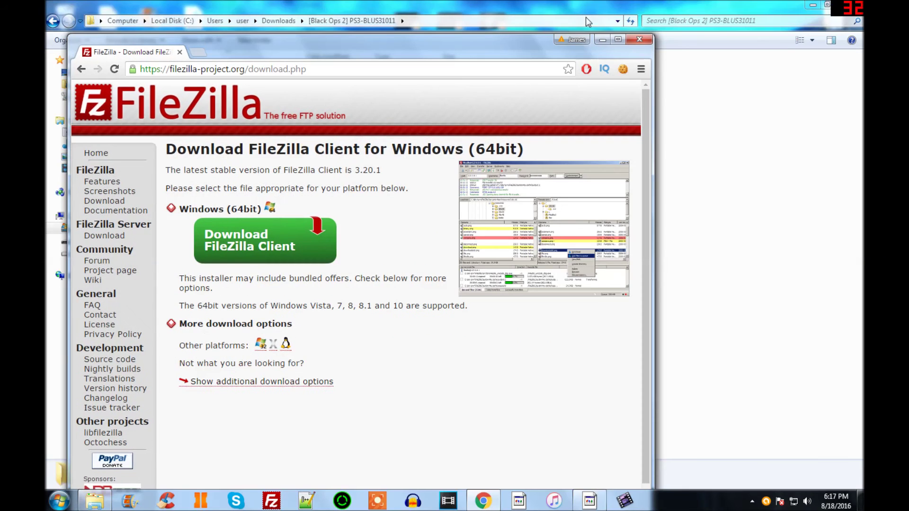
left_click(641, 39)
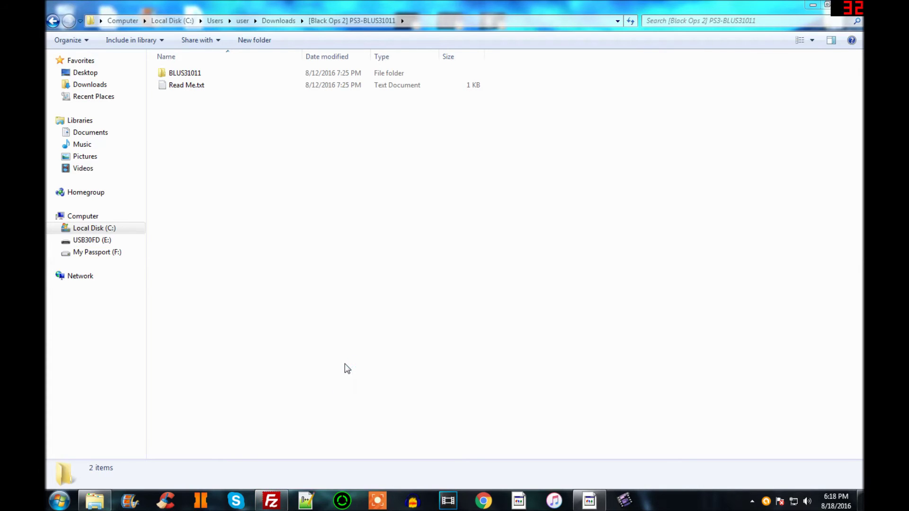
- Switch to FileZilla and dismiss the Check for Updates dialog without installing the new version
key("alt+Tab")
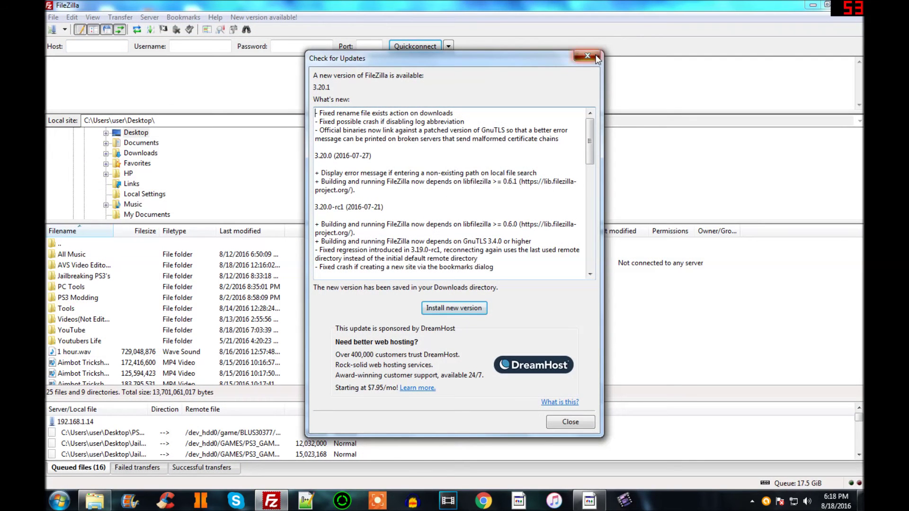
left_click(587, 56)
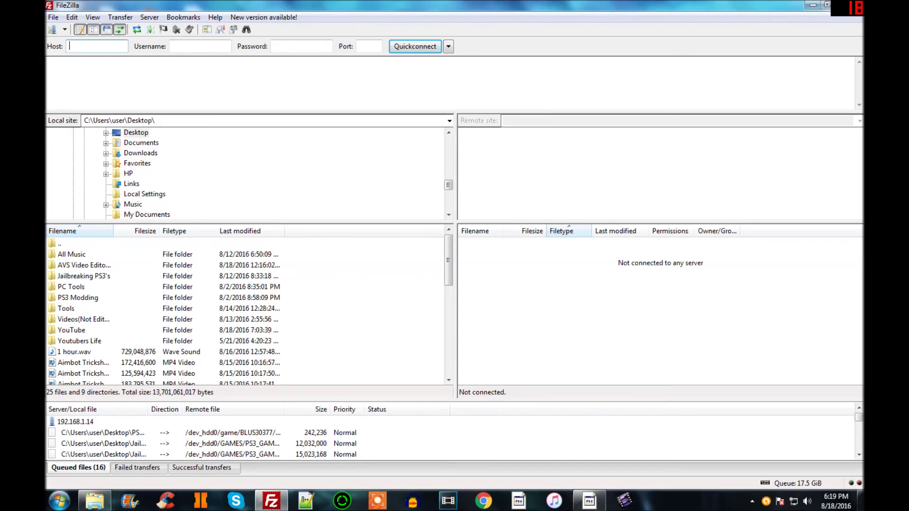
- Connect to the PS3's FTP server using 192.168.1.5 as the host
type("192.165")
key("BackSpace")
type("8")
key("BackSpace")
type(".1.1")
key("BackSpace")
type("5")
left_click(410, 47)
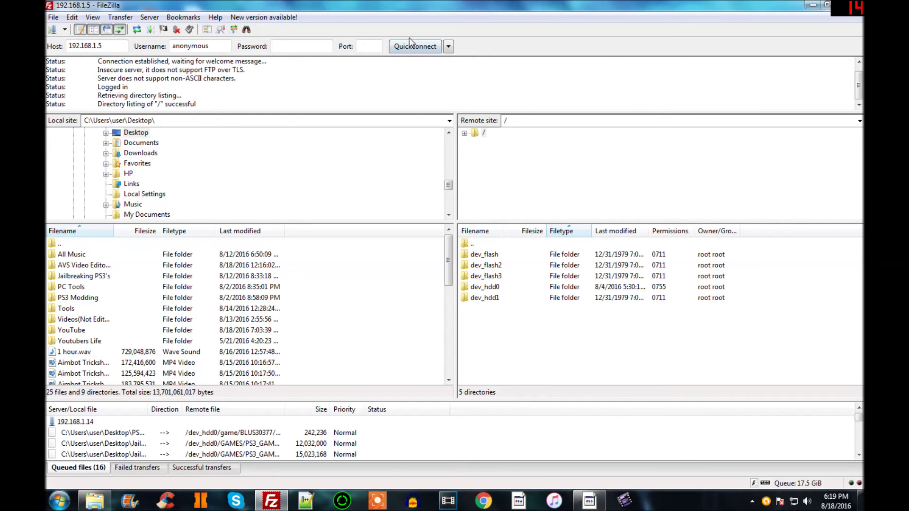
double_click(65, 46)
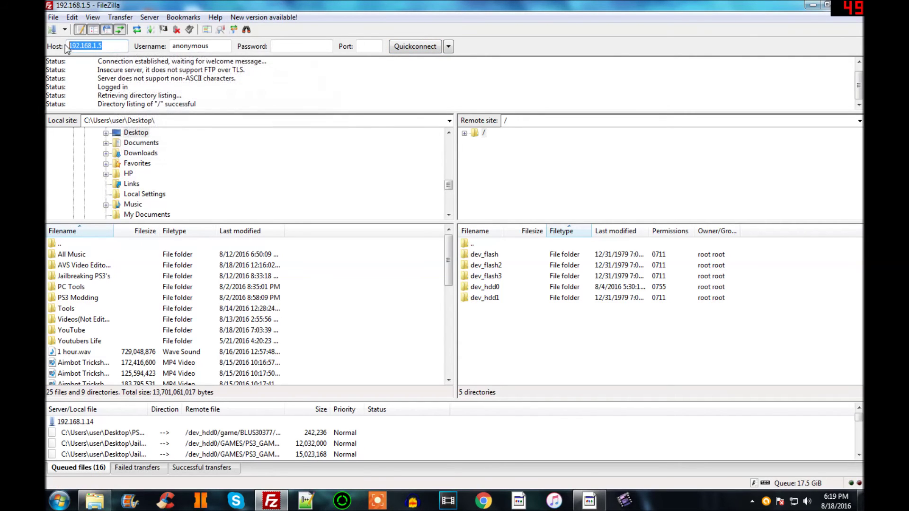
left_click(274, 46)
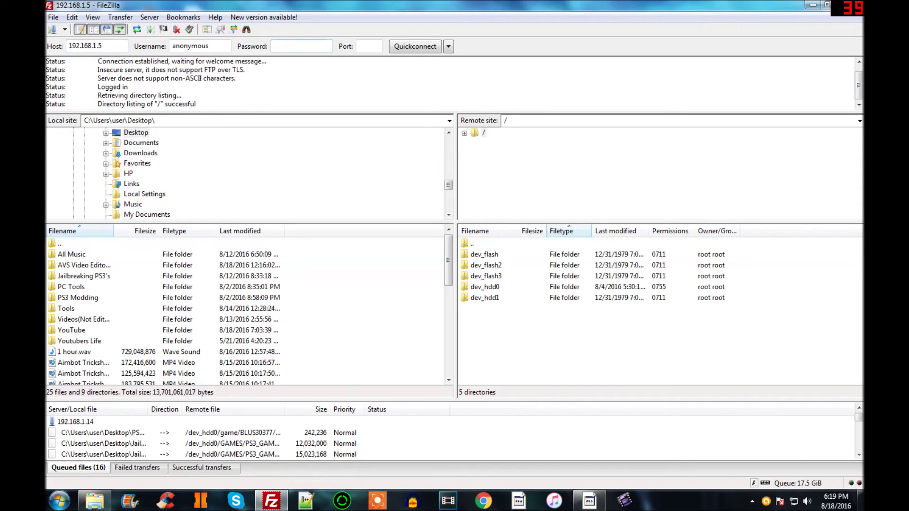
double_click(85, 45)
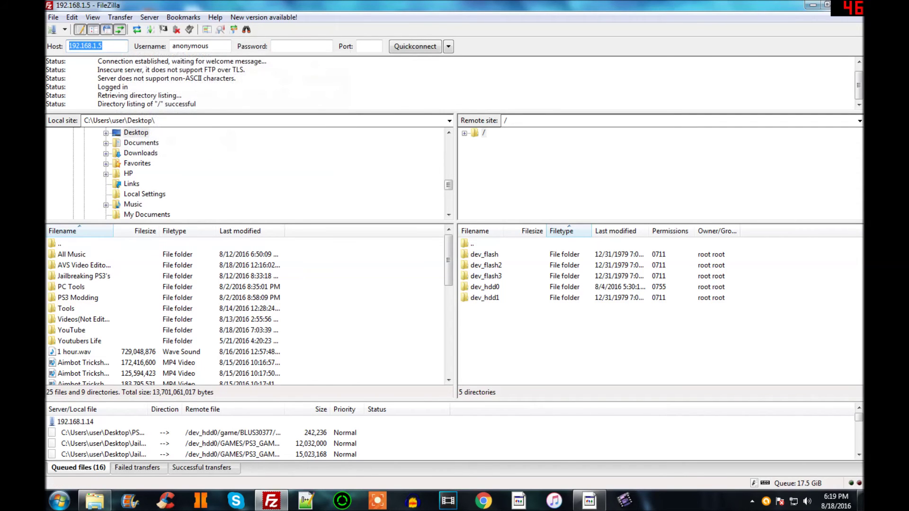
left_click(85, 46)
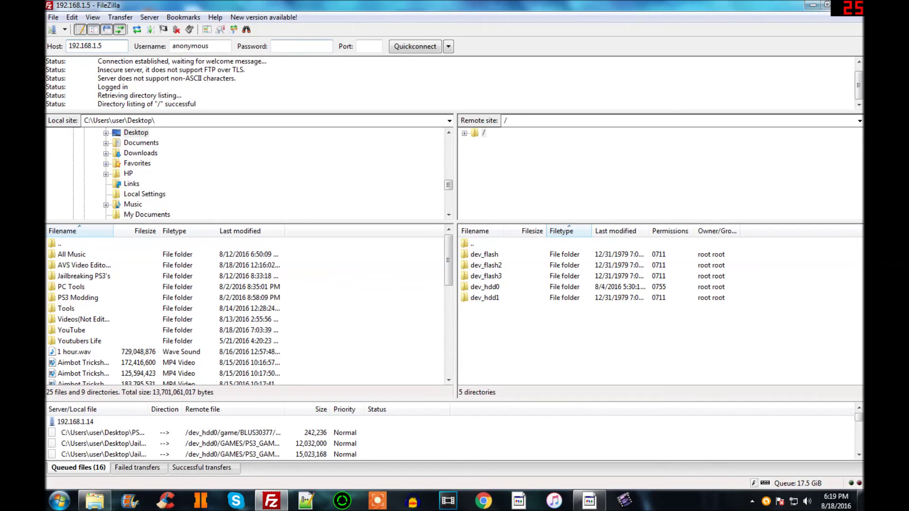
- Open the GAMES folder inside dev_hdd0 on the remote site
left_click_drag(482, 325, 495, 258)
left_click(510, 325)
double_click(495, 288)
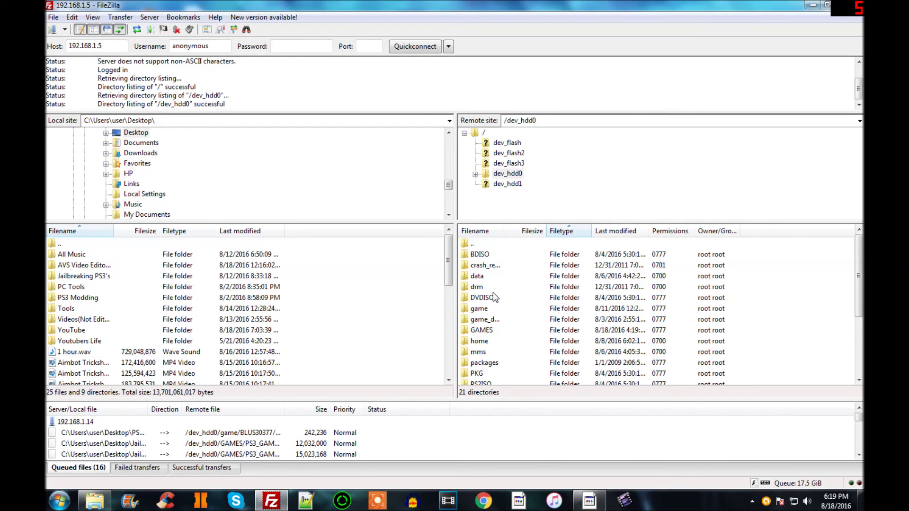
scroll(490, 350, "down", 1)
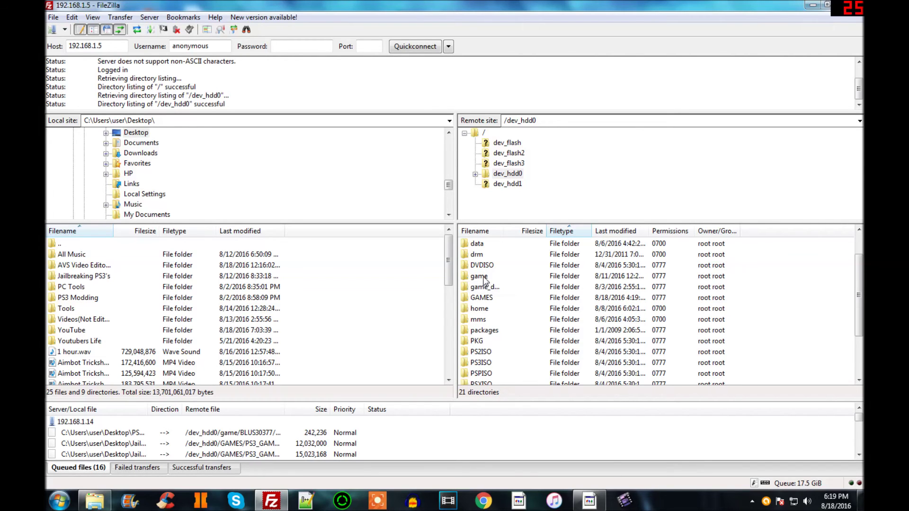
double_click(473, 297)
left_click_drag(474, 294, 486, 258)
left_click(495, 293)
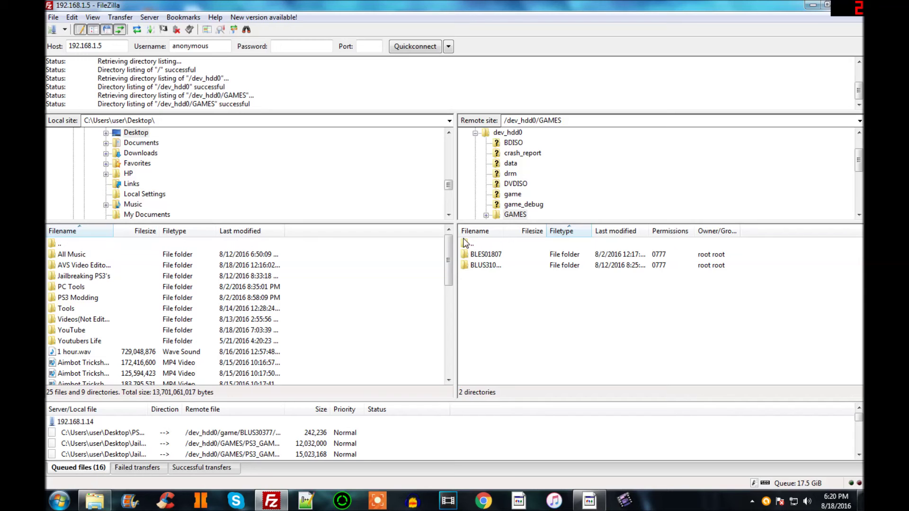
- Snap the FileZilla window to the right half of the desktop and close the [Black Ops 2] PS3-BLUS31011 folder window
key("super+Right")
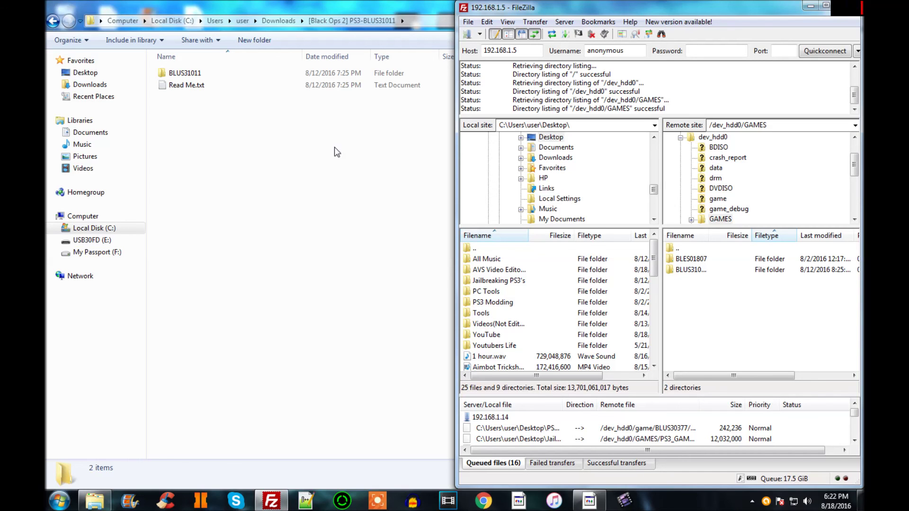
double_click(335, 7)
double_click(774, 9)
left_click_drag(751, 14, 420, 147)
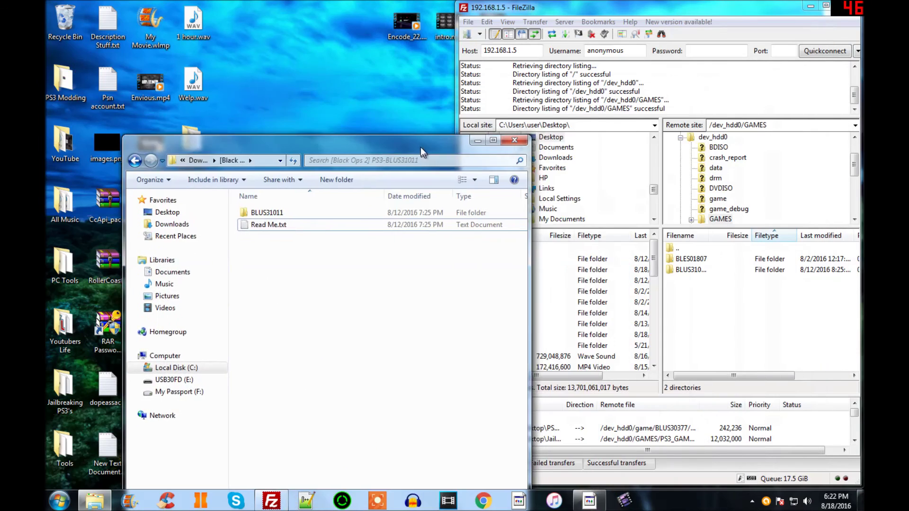
left_click(520, 136)
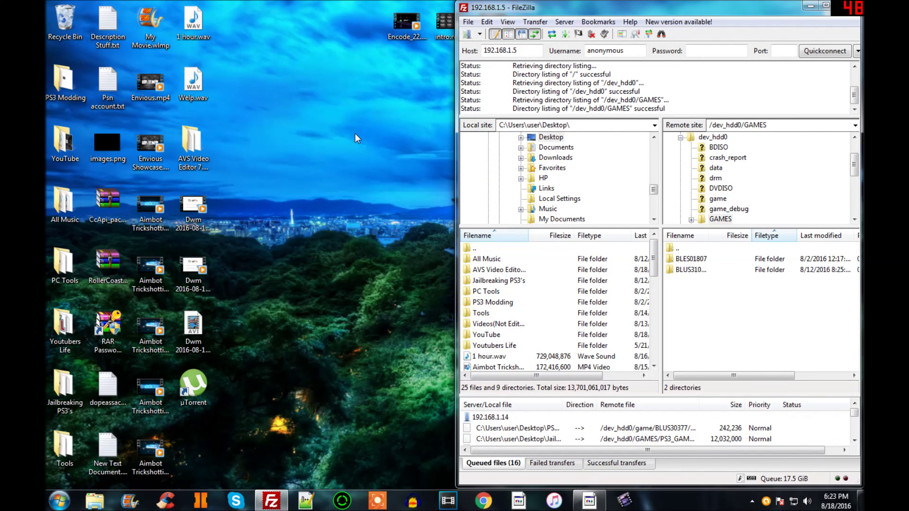